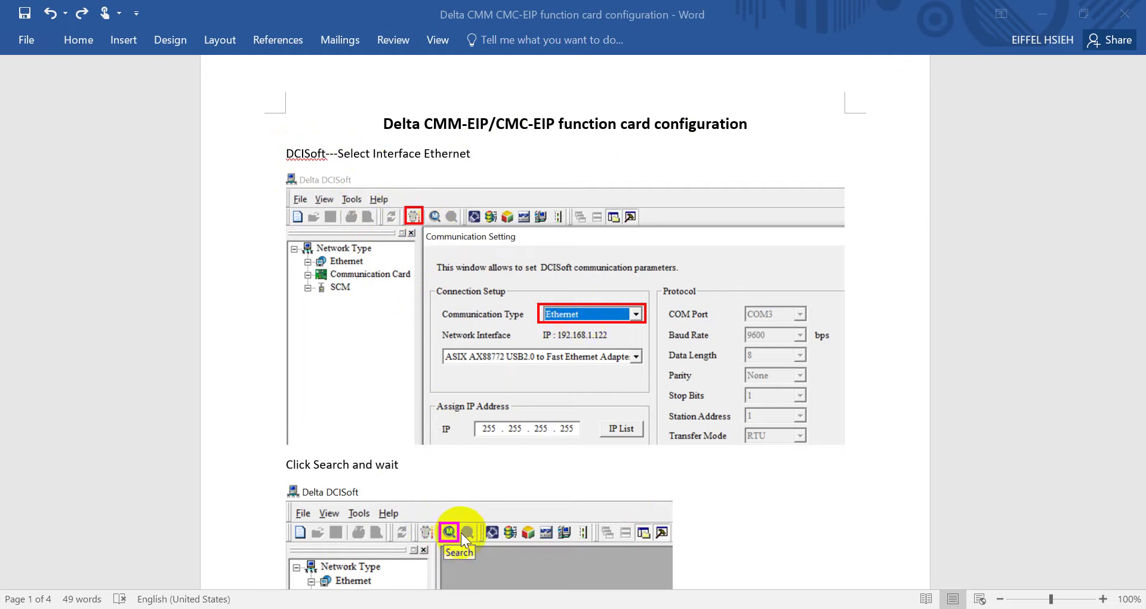
# Step: Switch from the Word guide to DCISoft, set the communication type to Ethernet, and search the network for devices
pyautogui.scroll(-5, 461, 533)
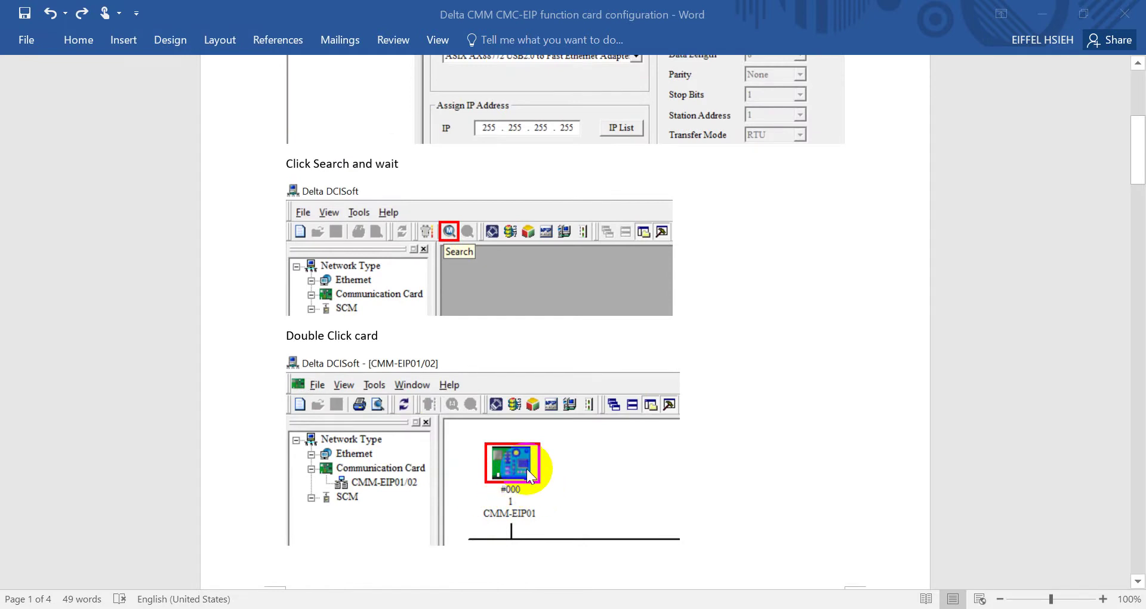
pyautogui.click(436, 607)
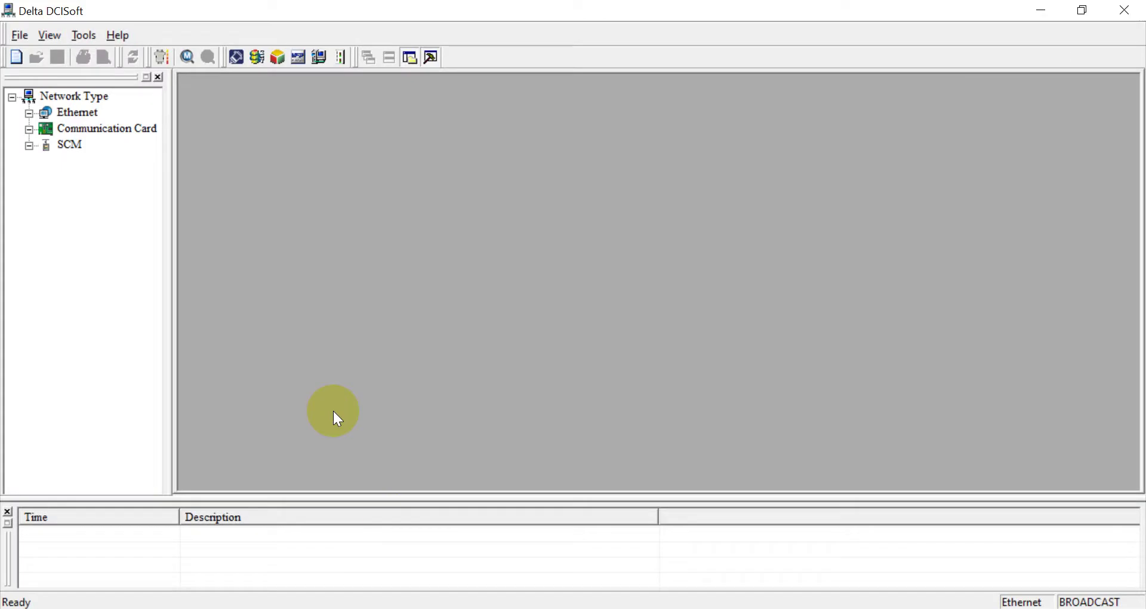
pyautogui.click(162, 56)
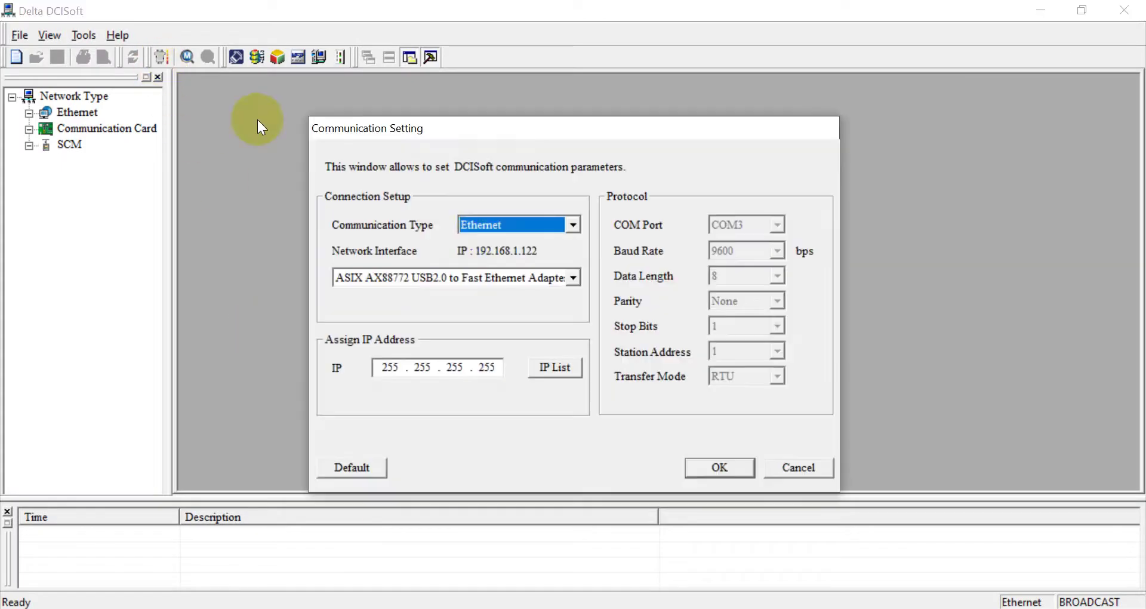
pyautogui.click(463, 226)
pyautogui.click(486, 255)
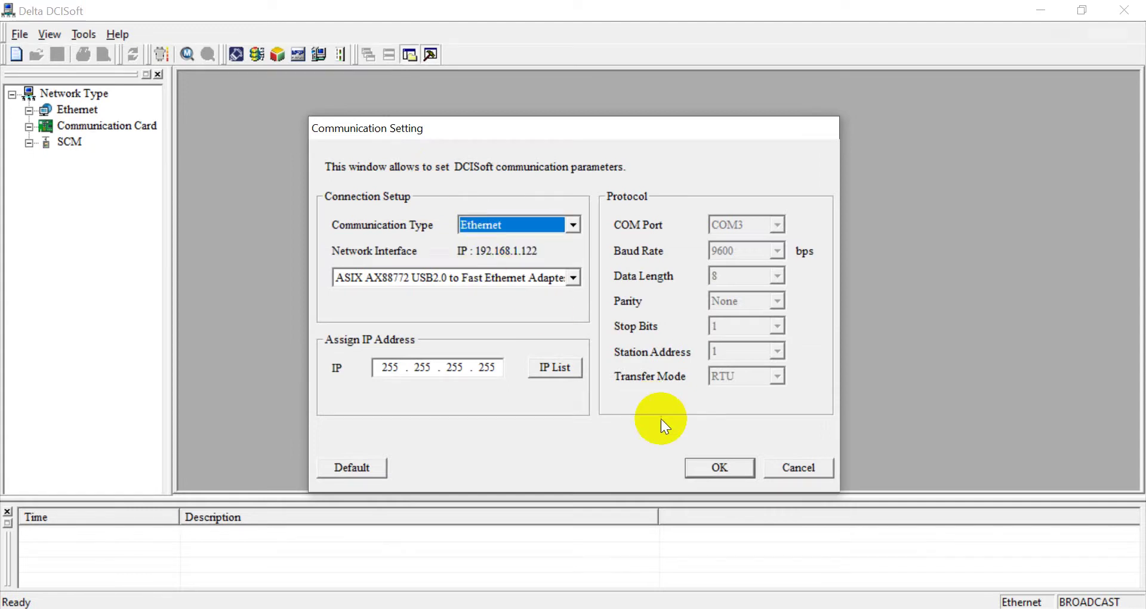
pyautogui.click(703, 468)
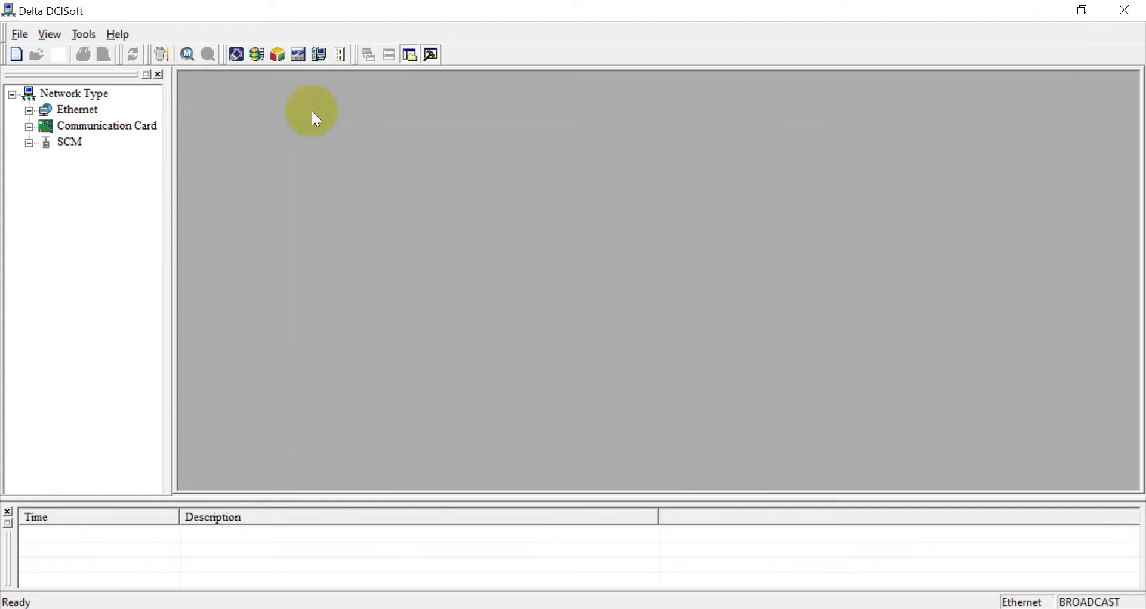
pyautogui.click(187, 55)
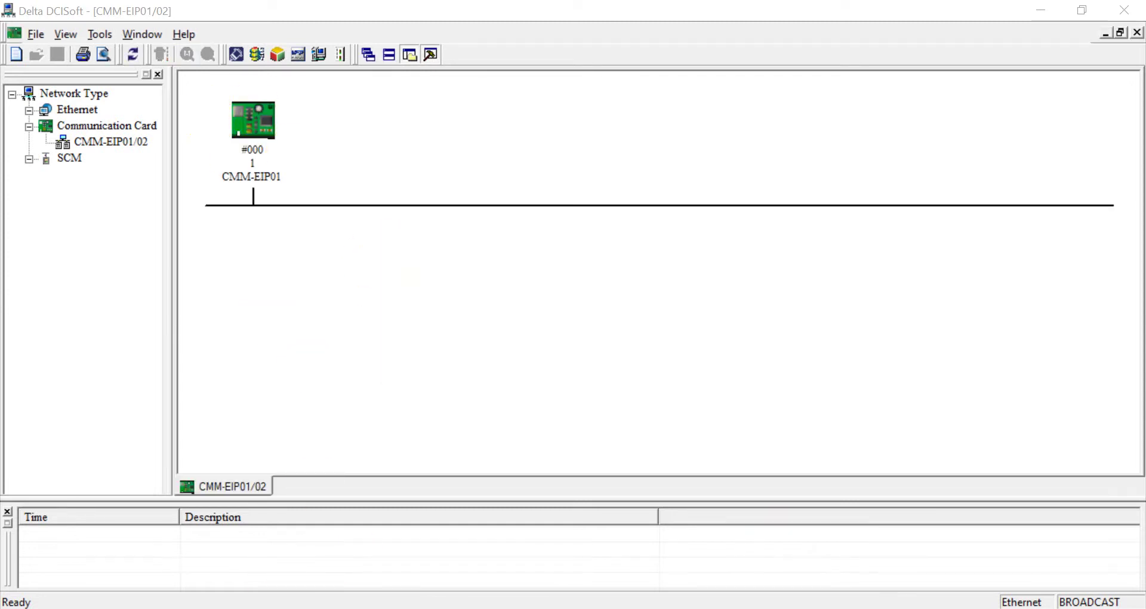
# Step: Switch to the Word guide and read the Overview check, Basic IP modification and email alarm sections
pyautogui.hotkey('alt', 'Tab')
pyautogui.scroll(-15, 618, 346)
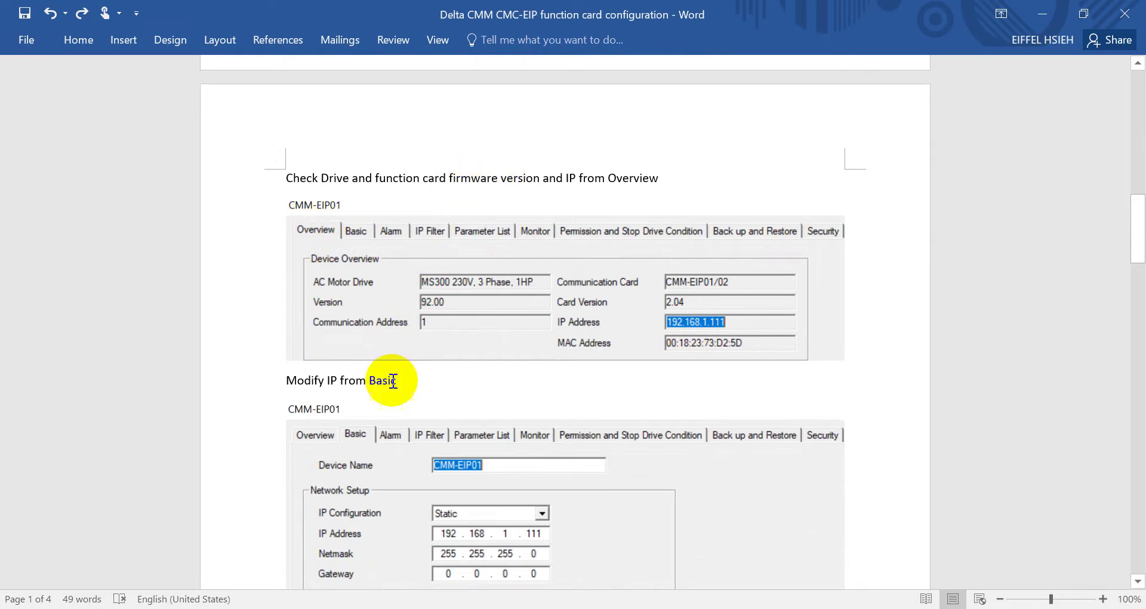
pyautogui.scroll(-5, 345, 414)
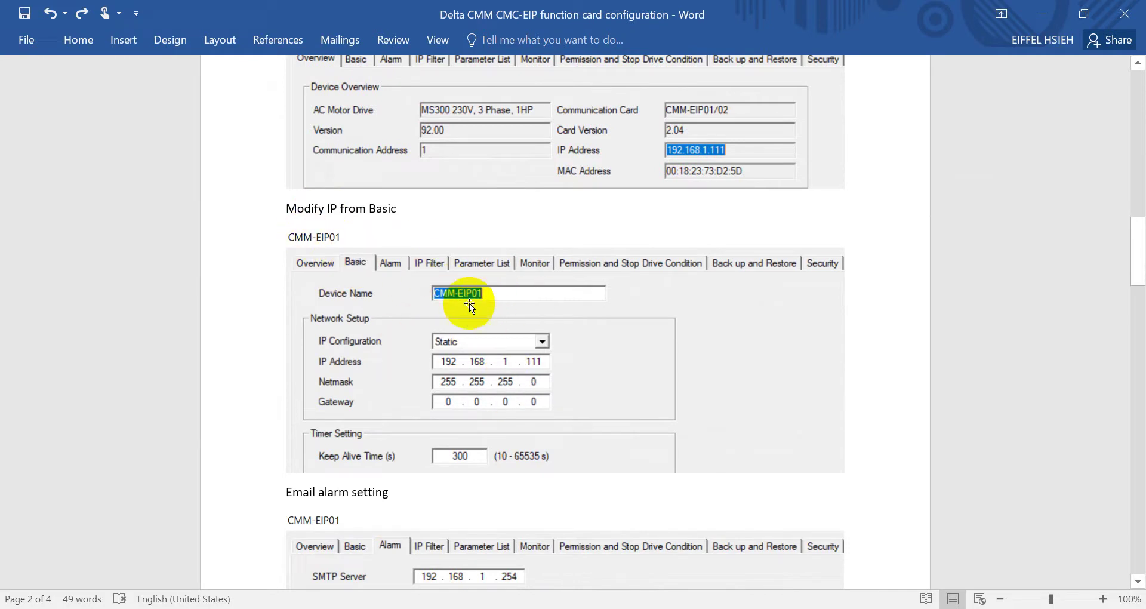
pyautogui.scroll(-1, 471, 302)
pyautogui.scroll(-4, 470, 302)
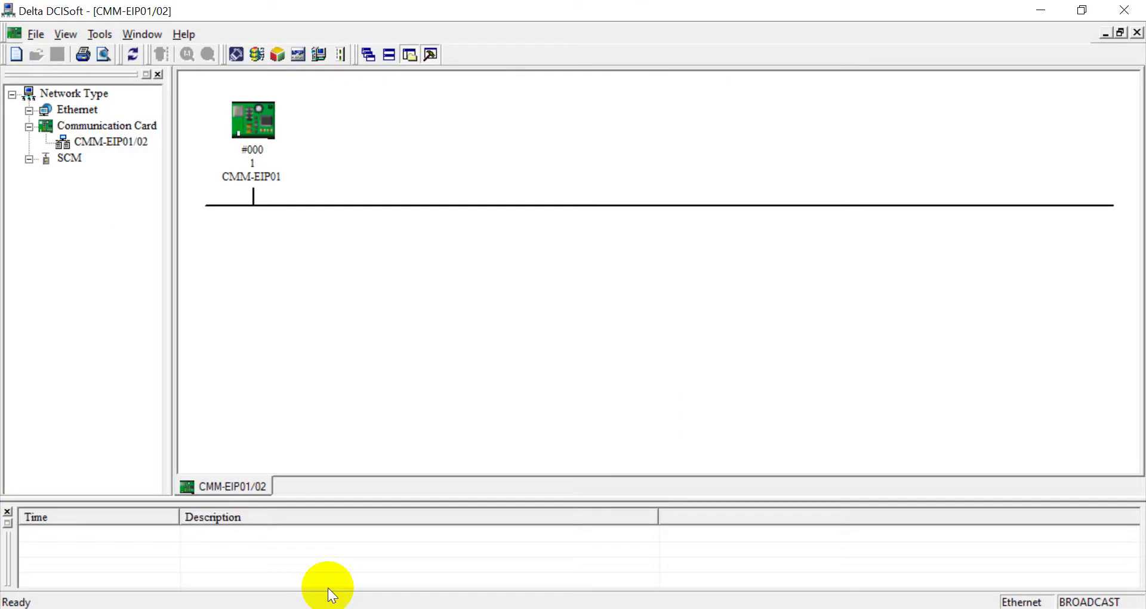
# Step: In DCISoft, open the CMM-EIP01 card and examine its Overview, Basic, Alarm, IP Filter and Parameter List settings
pyautogui.click(255, 129)
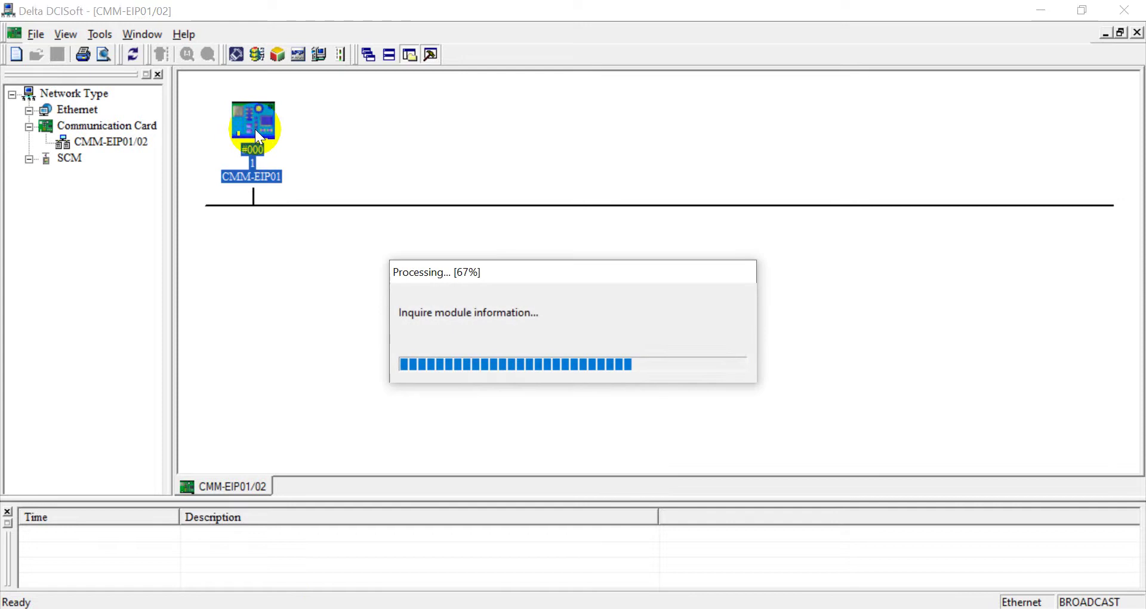
pyautogui.doubleClick(232, 105)
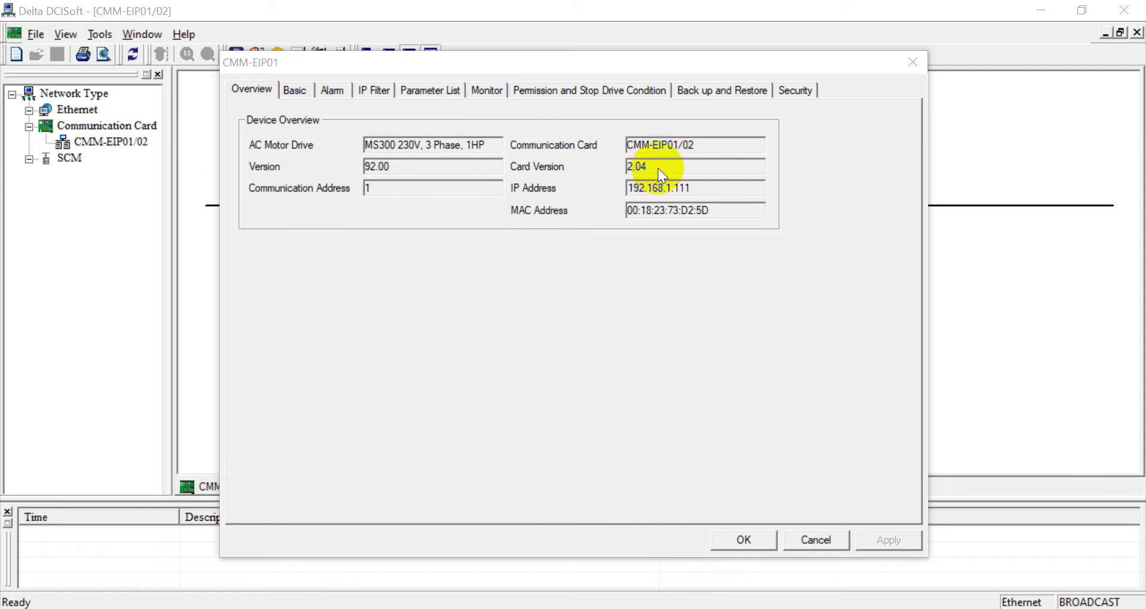
pyautogui.click(290, 97)
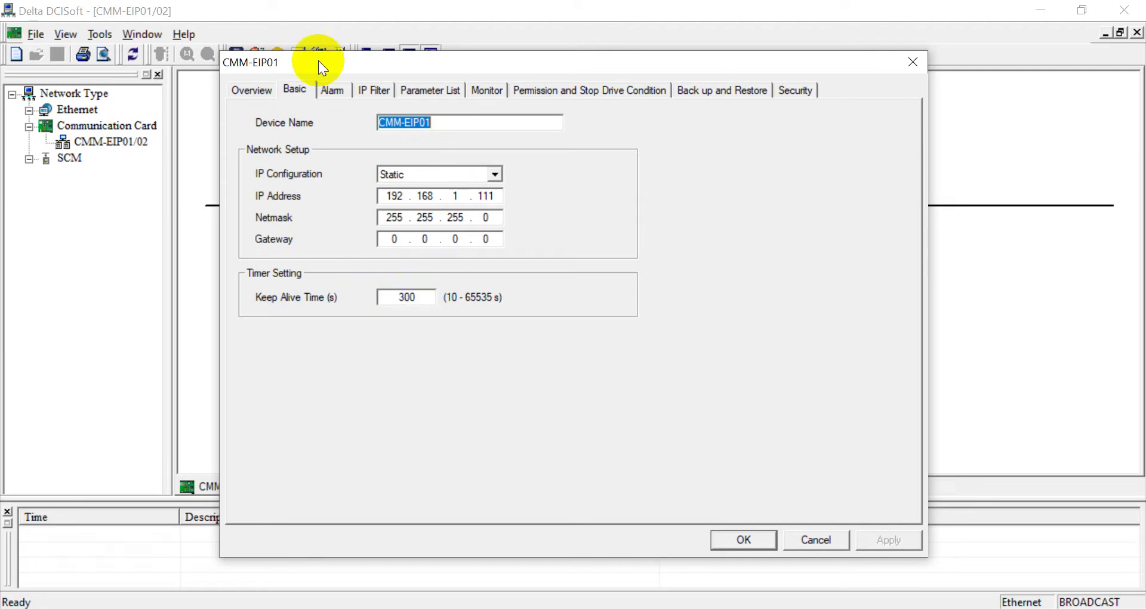
pyautogui.click(330, 97)
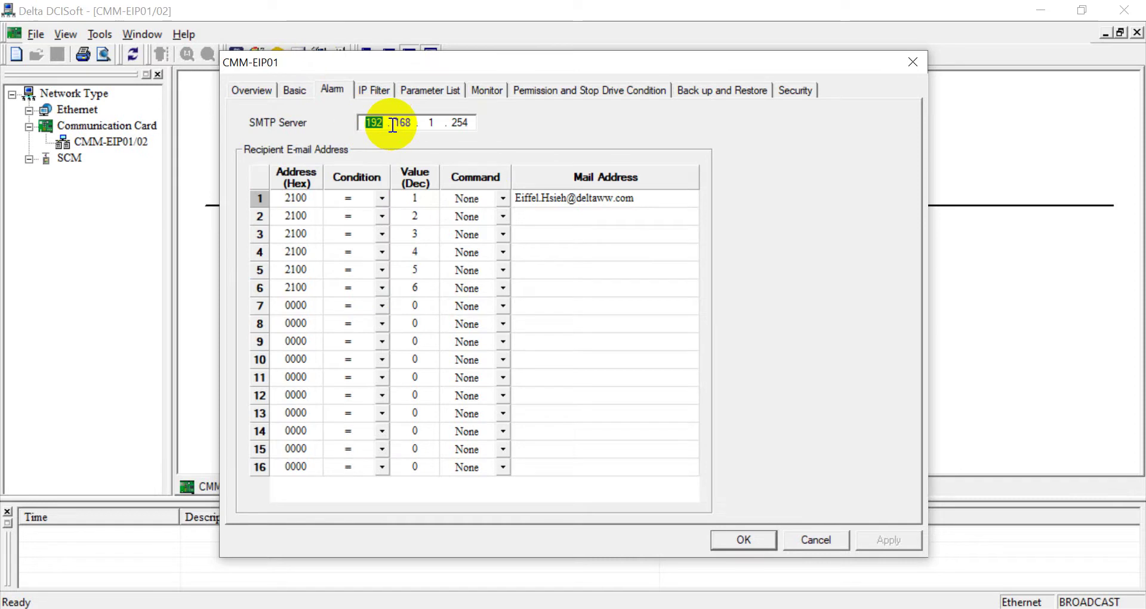
pyautogui.click(502, 198)
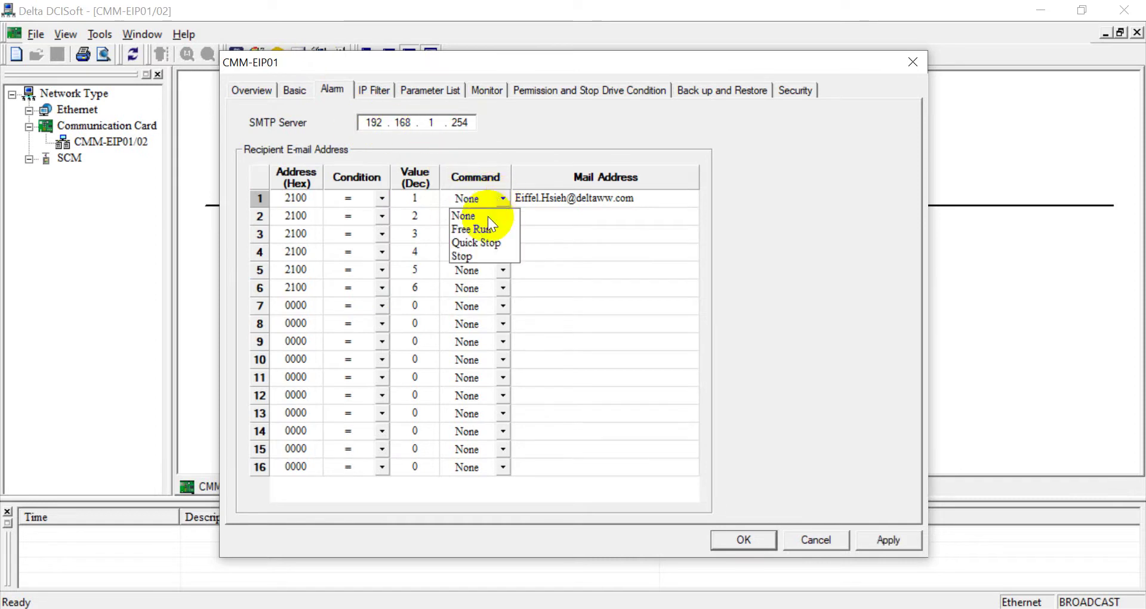
pyautogui.click(382, 92)
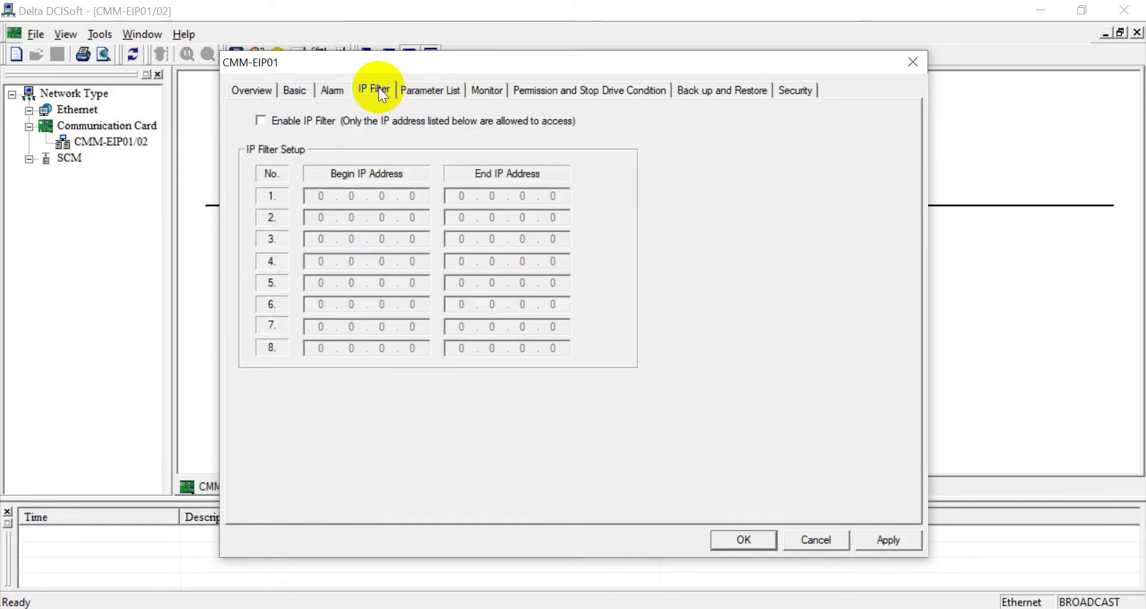
pyautogui.click(421, 92)
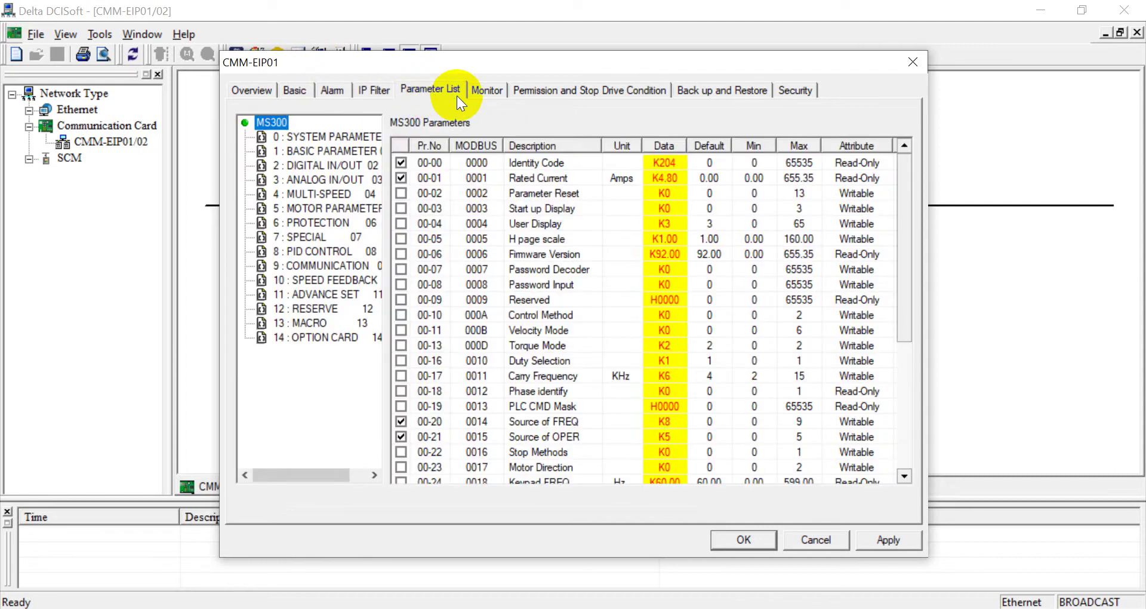
# Step: Read the Word guide's IP filter and Parameter list & Monitor sections, and start the card's monitor in DCISoft
pyautogui.click(270, 604)
pyautogui.scroll(-10, 647, 318)
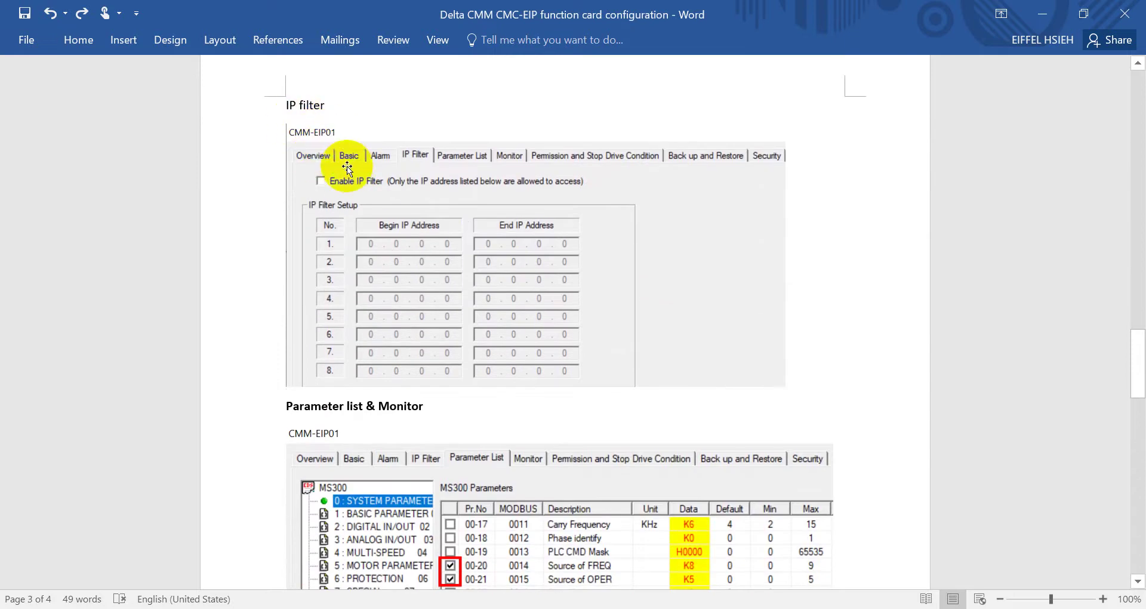
pyautogui.scroll(-5, 504, 243)
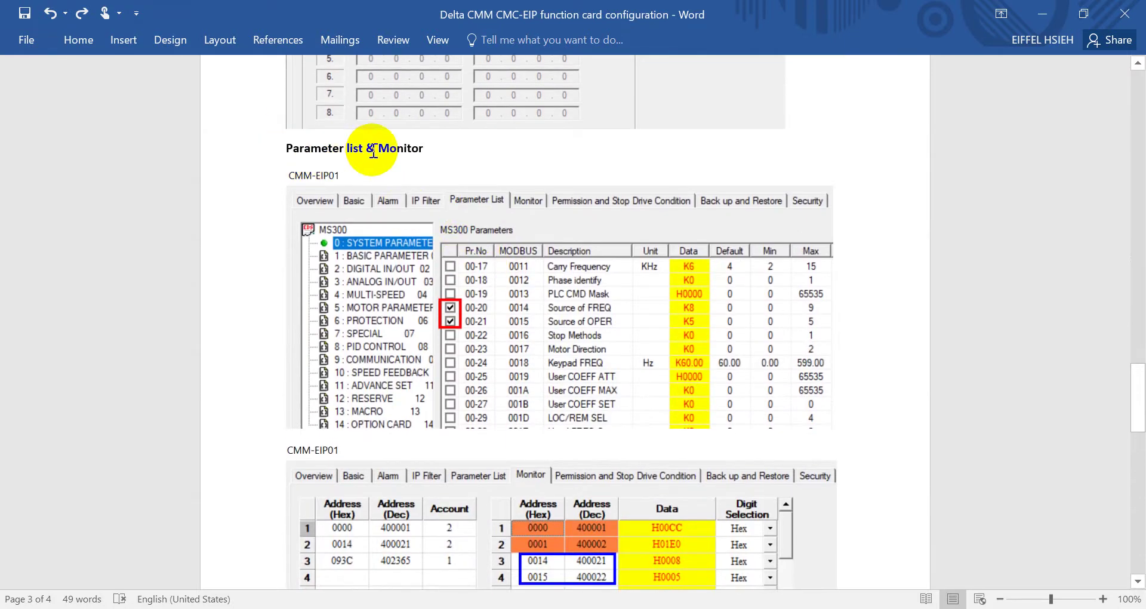
pyautogui.scroll(-3, 472, 179)
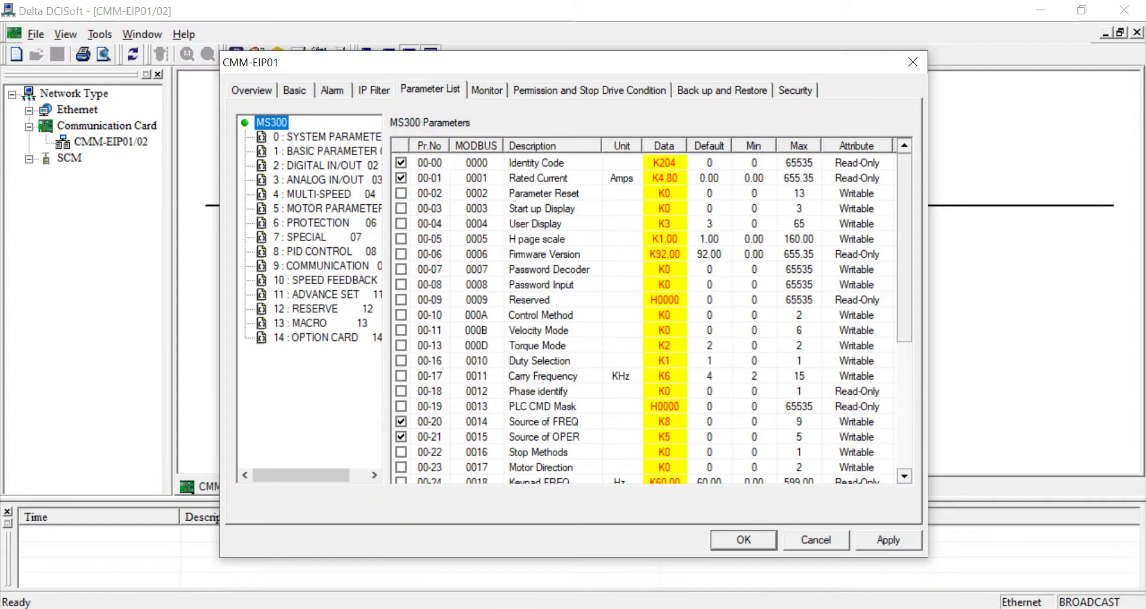
pyautogui.click(486, 90)
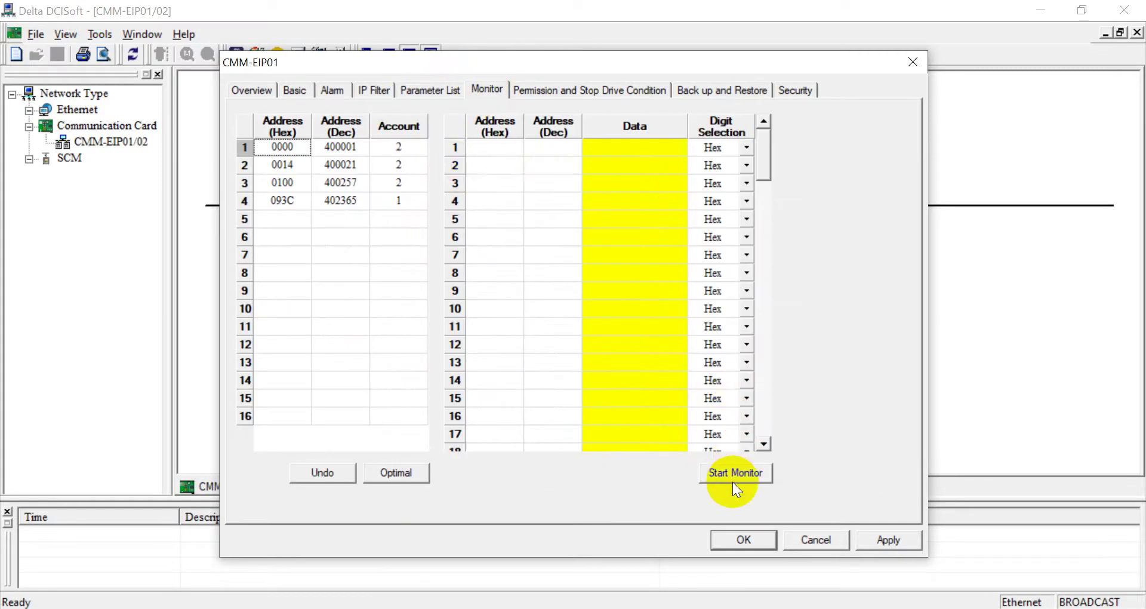
pyautogui.click(714, 474)
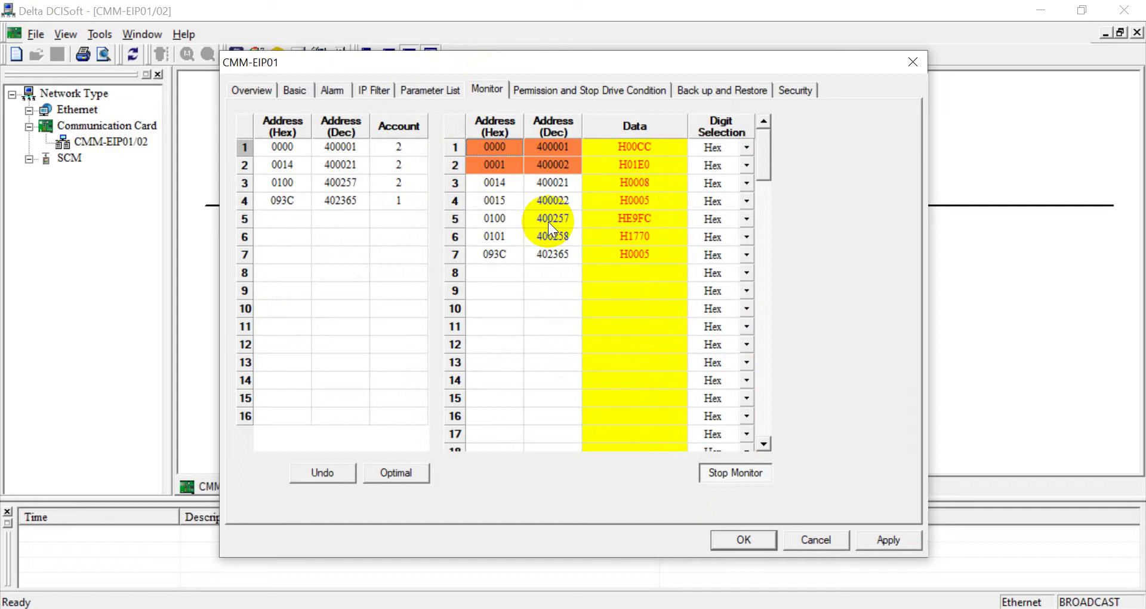
# Step: In the Digital In/Out parameter group, select parameters 02-00 and 02-01 for monitoring and apply the change
pyautogui.click(424, 91)
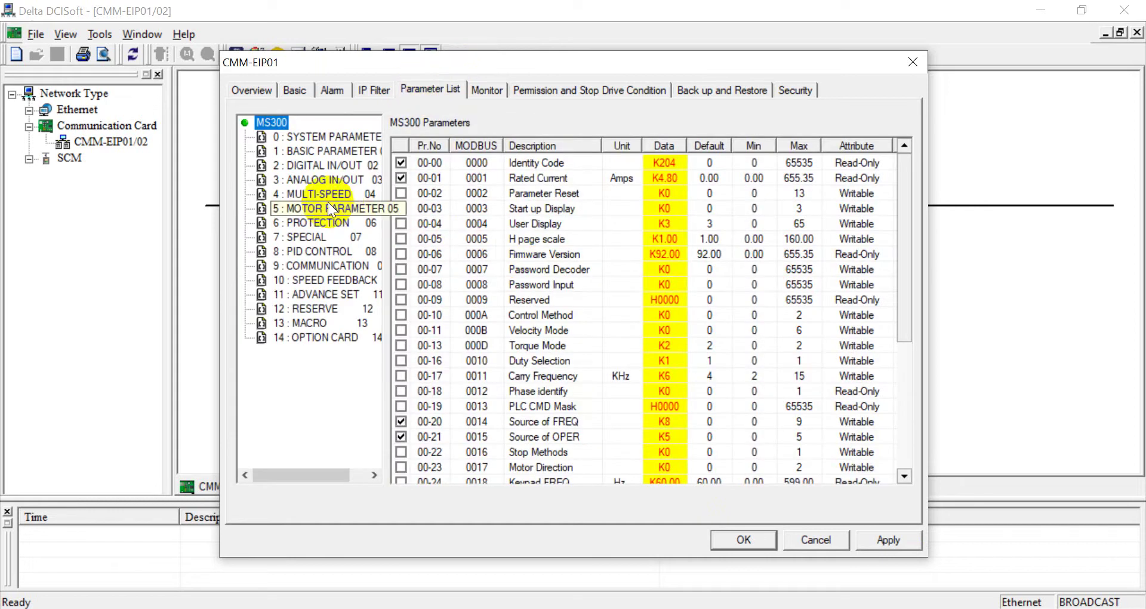
pyautogui.click(298, 166)
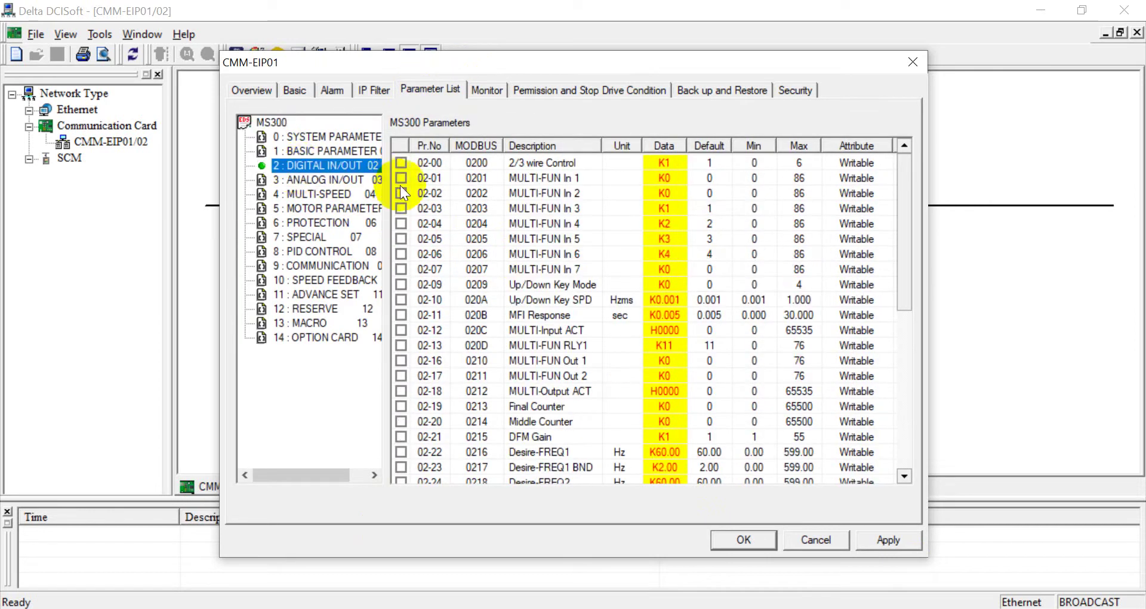
pyautogui.click(400, 164)
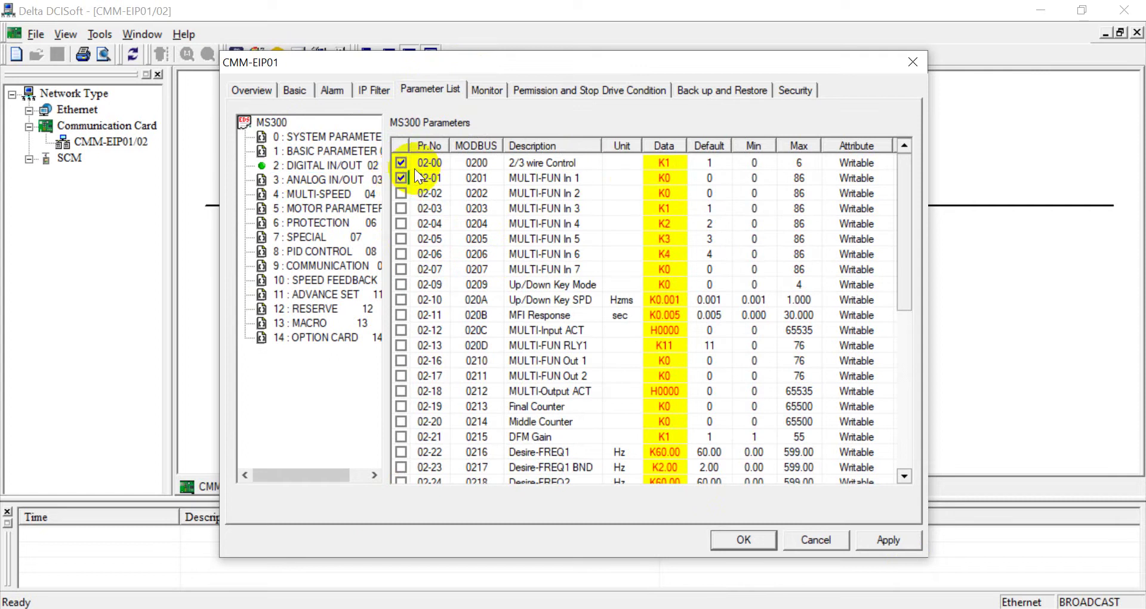
pyautogui.click(883, 537)
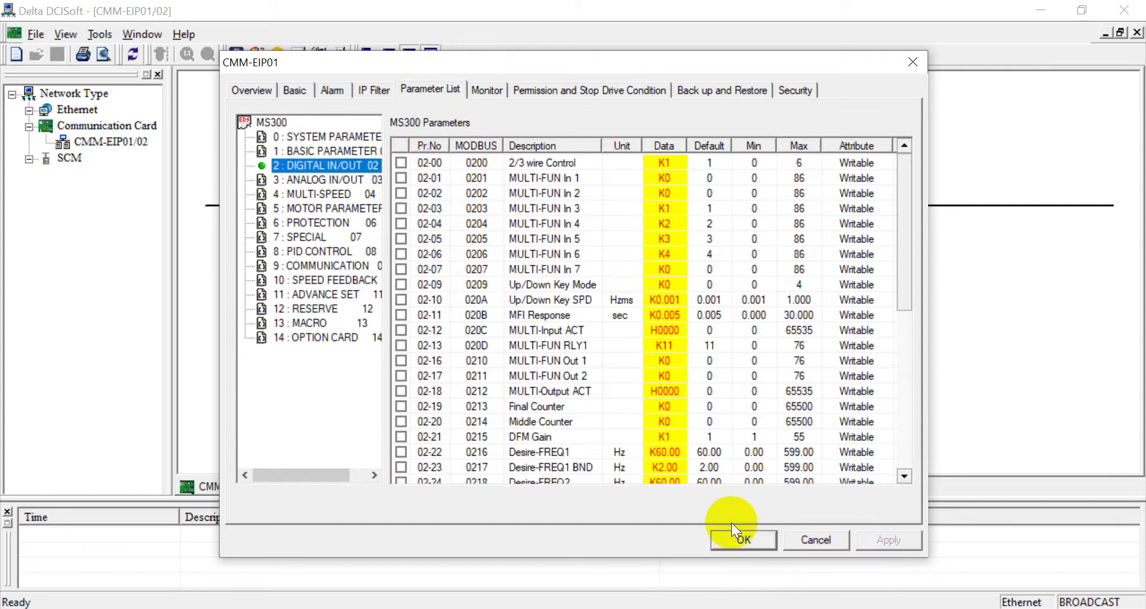
pyautogui.click(401, 163)
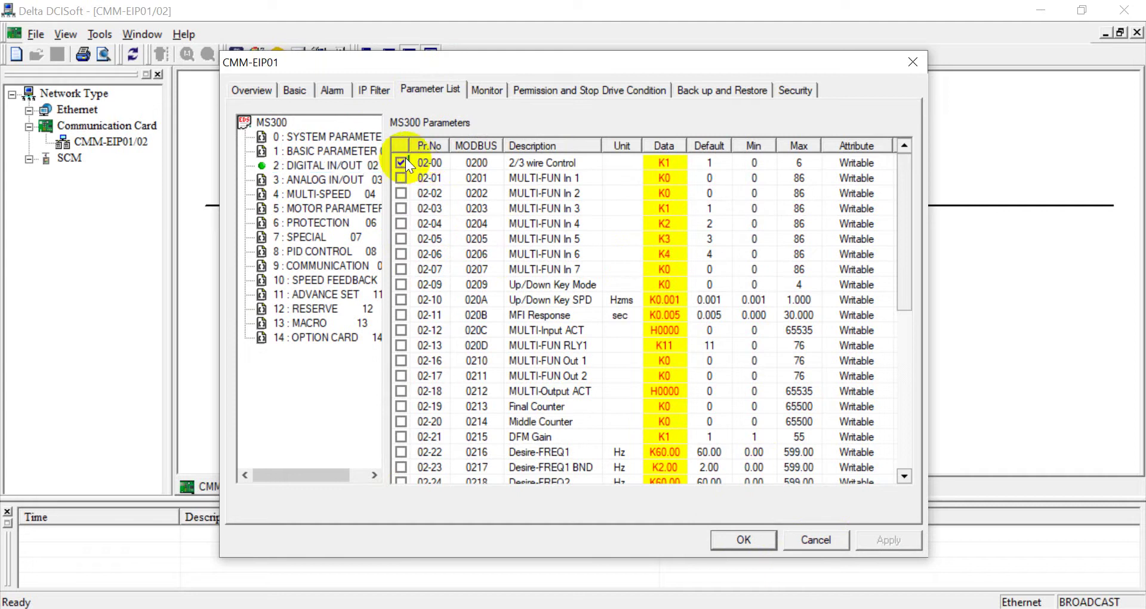
pyautogui.click(743, 537)
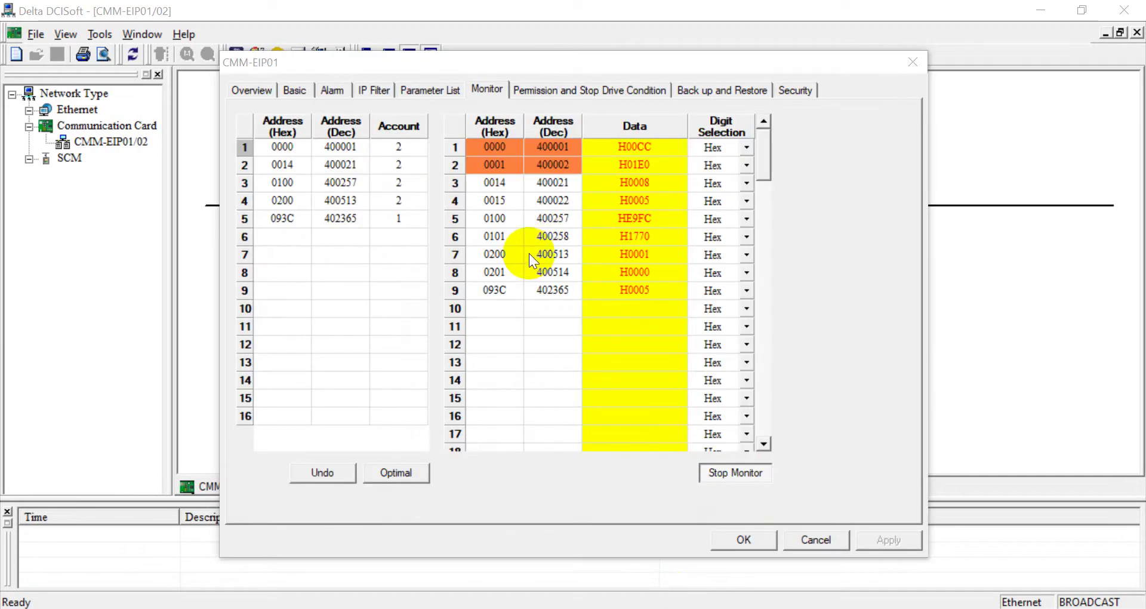
# Step: Compare monitored address 0200 with the selected Basic and Digital In/Out parameters, and run the monitor again
pyautogui.click(499, 255)
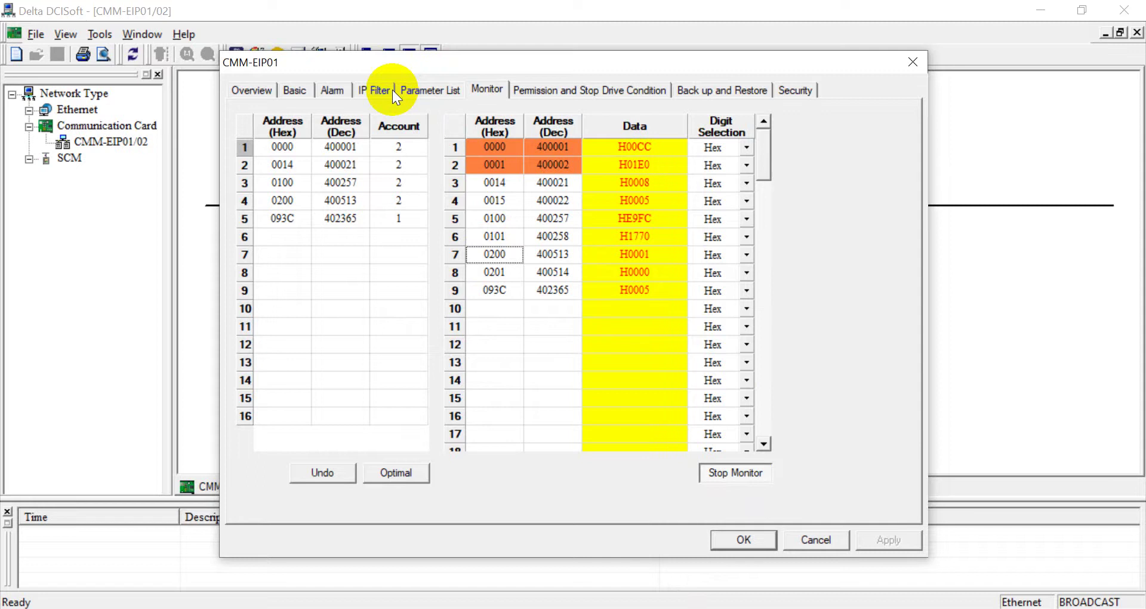
pyautogui.click(411, 90)
pyautogui.click(289, 155)
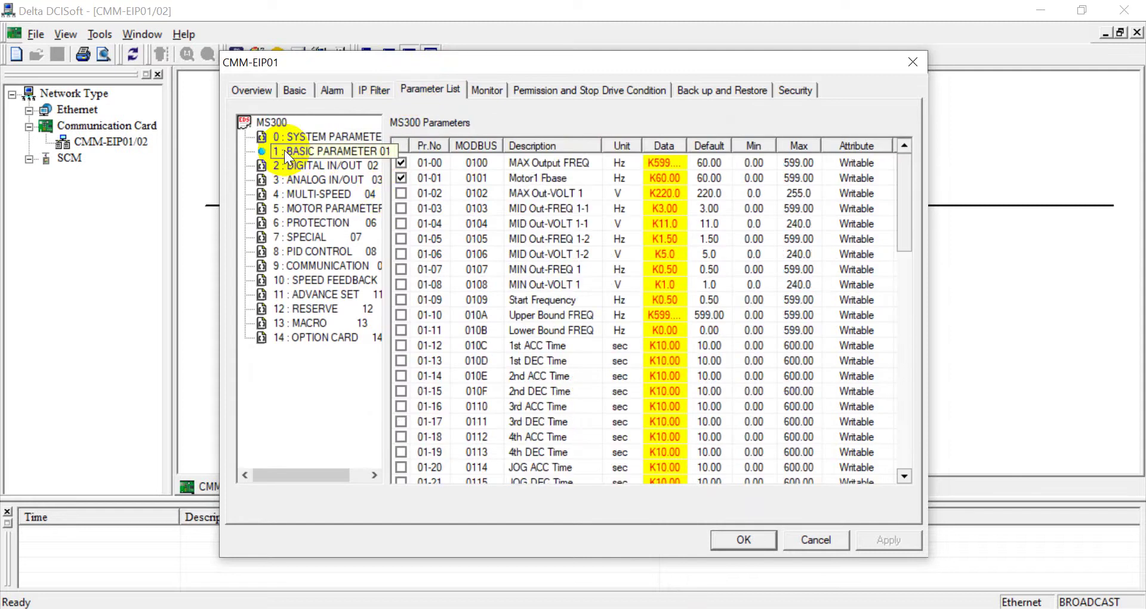
pyautogui.click(308, 177)
pyautogui.click(308, 170)
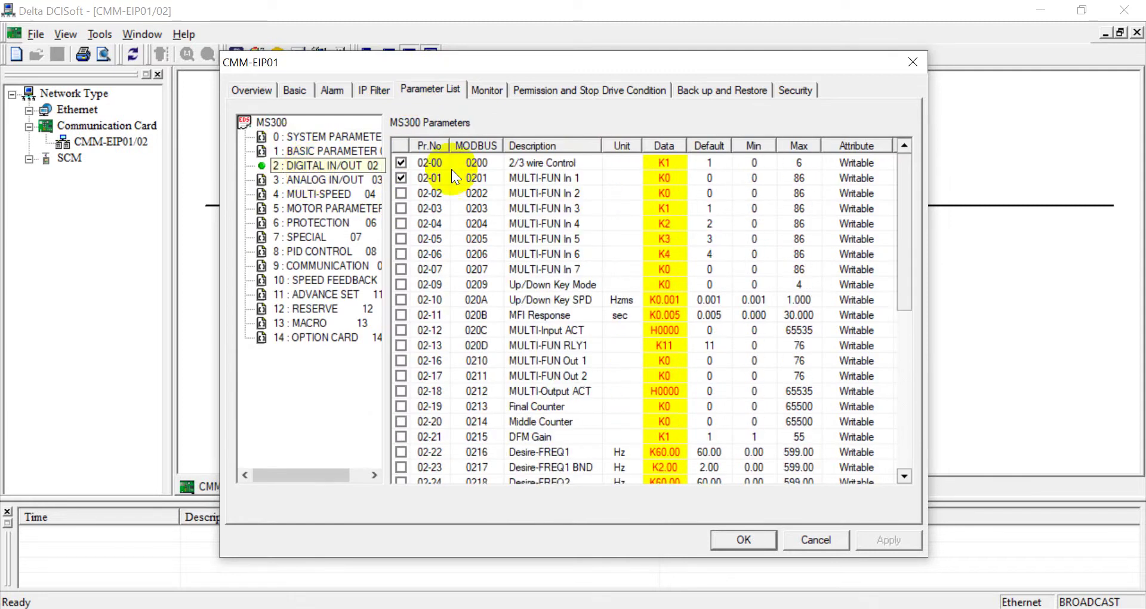
pyautogui.click(487, 90)
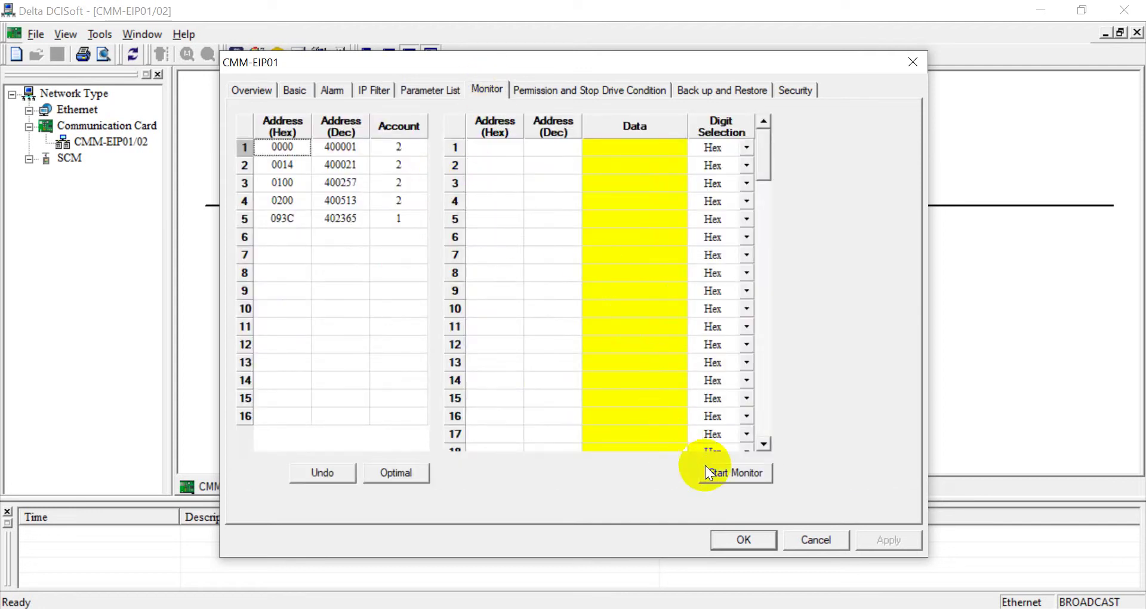
pyautogui.click(707, 466)
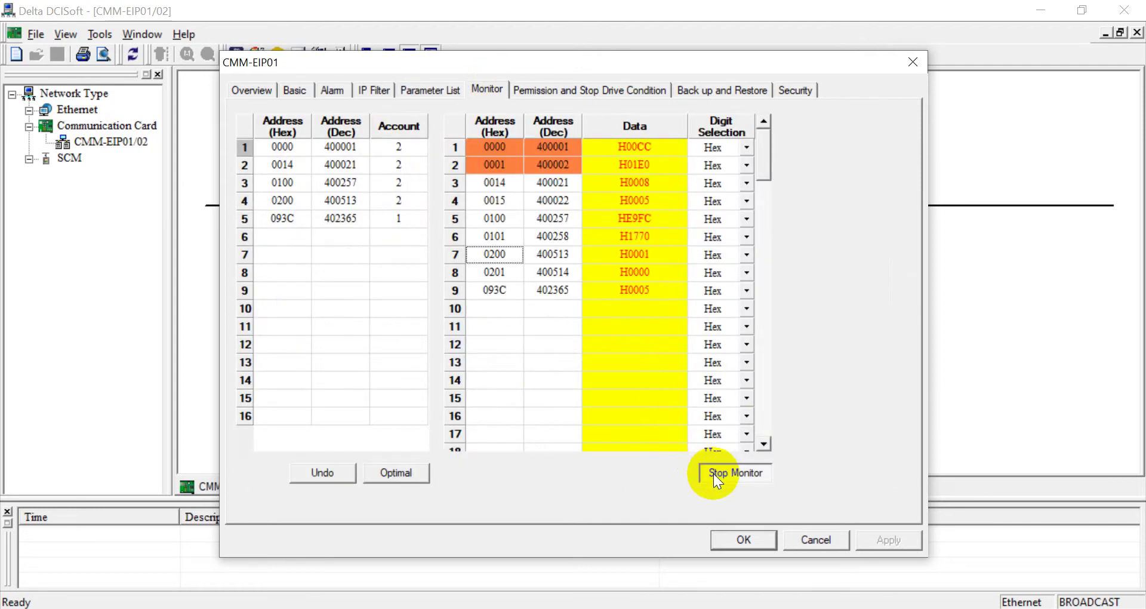
pyautogui.click(714, 474)
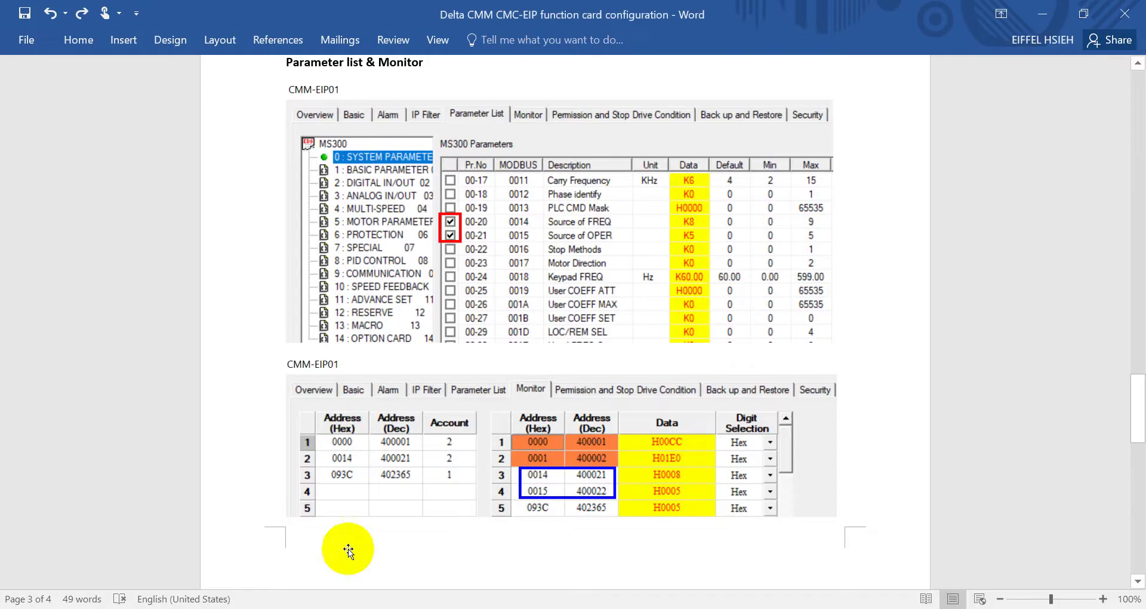
# Step: In the Word guide, read the Permission and Stop Drive Condition, Backup and Restore, and Security sections
pyautogui.scroll(-10, 340, 544)
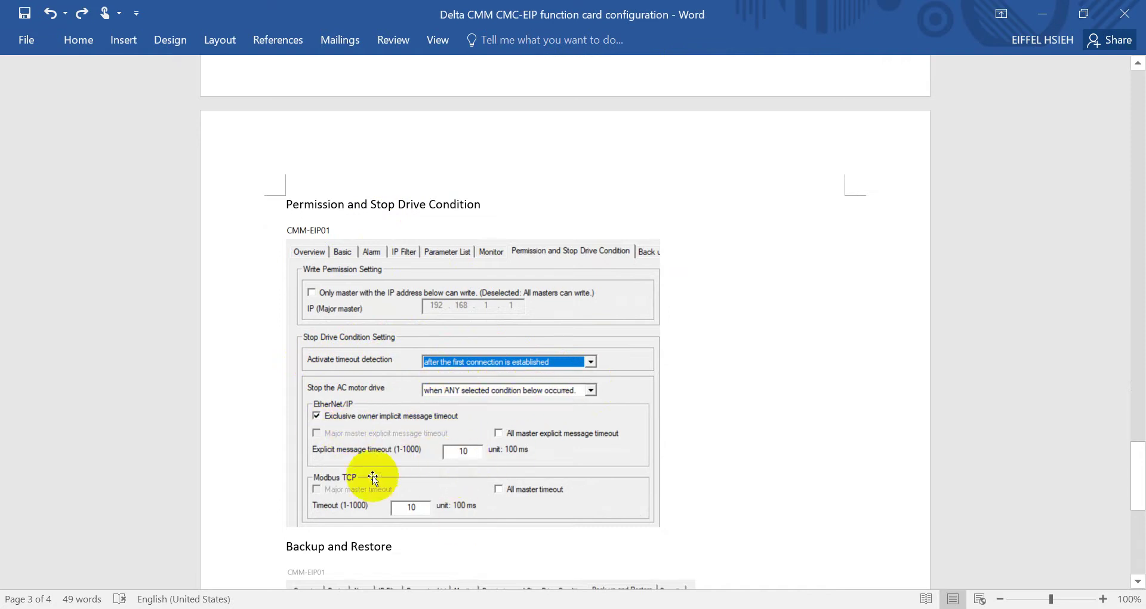
pyautogui.scroll(-4, 621, 451)
pyautogui.scroll(-2, 621, 452)
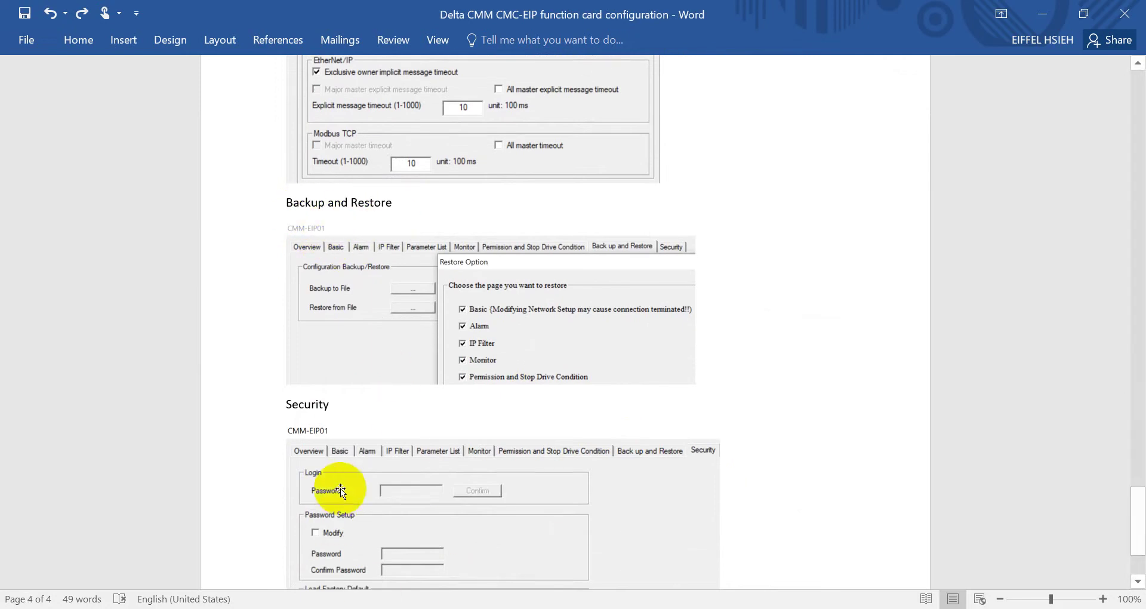
# Step: Finish reading the guide's Security section, switch to DCISoft, and review the card's Permission and Stop Drive Condition settings
pyautogui.scroll(-2, 334, 486)
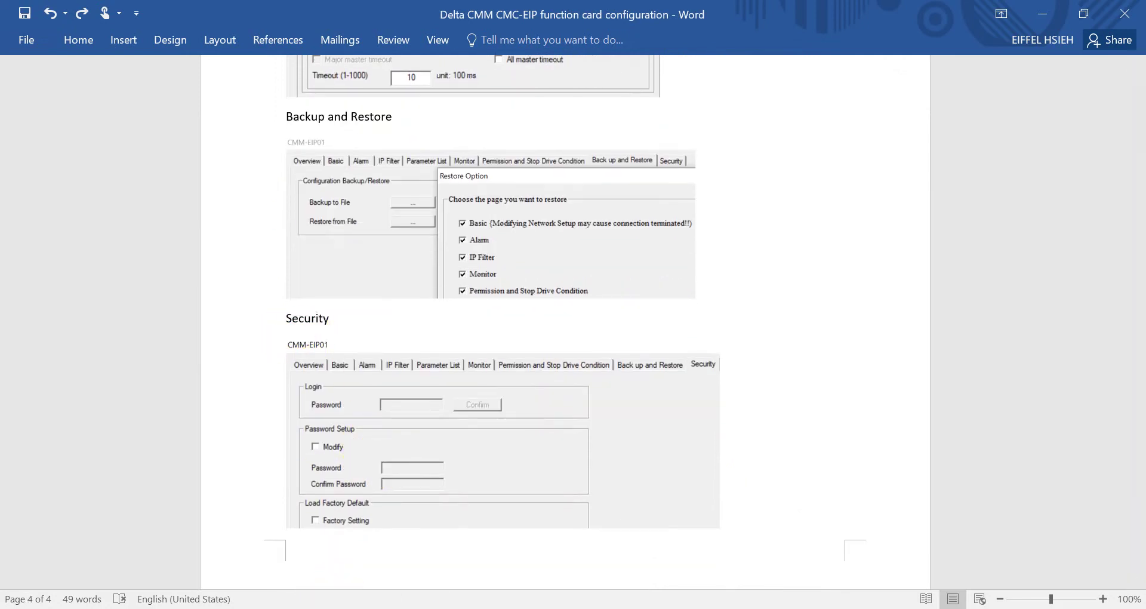
pyautogui.click(337, 606)
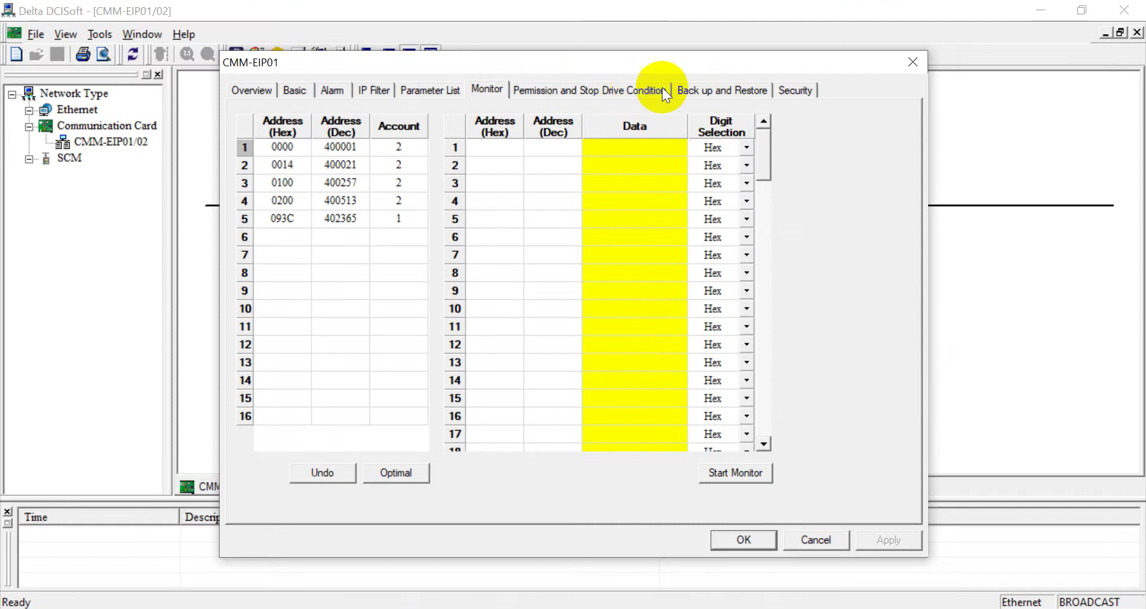
pyautogui.click(601, 94)
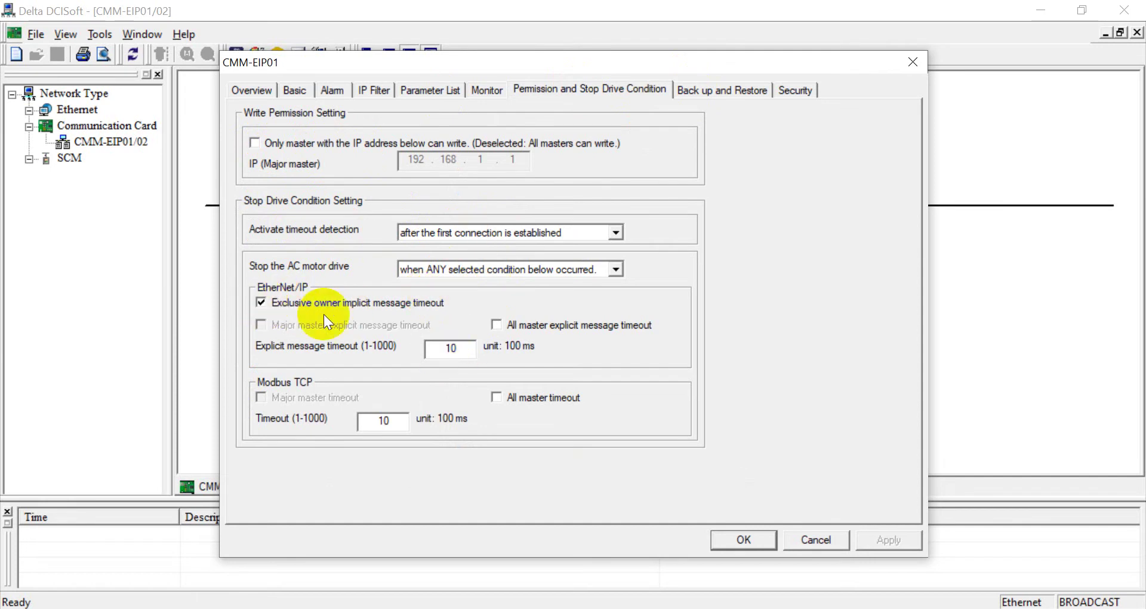
pyautogui.click(375, 420)
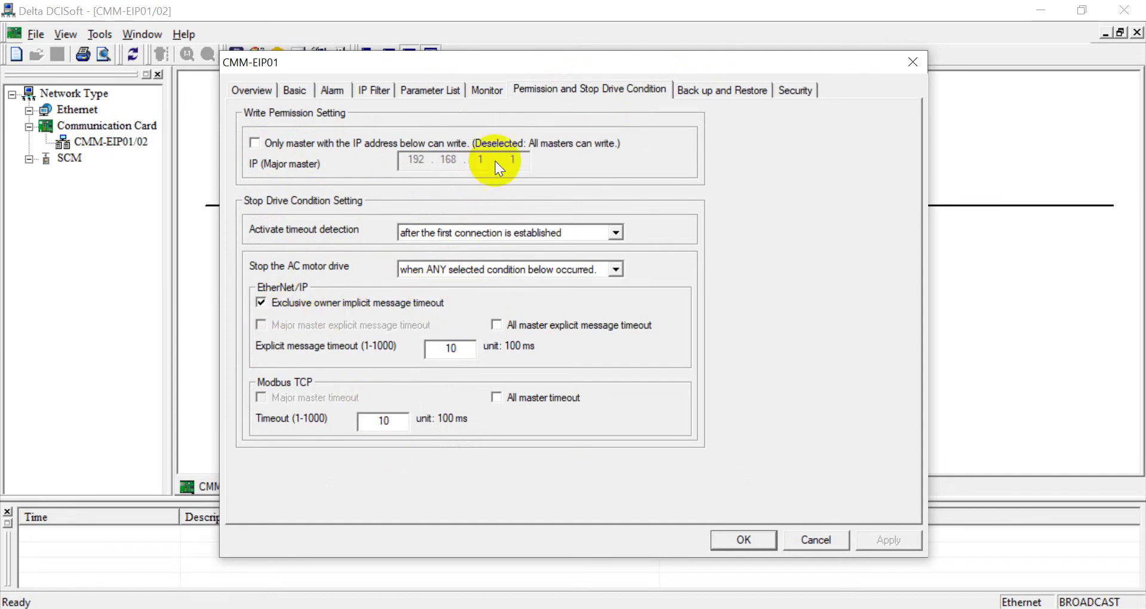
# Step: Inspect the configuration's Backup to File and Restore from File options, dismissing both without saving or restoring anything
pyautogui.click(696, 93)
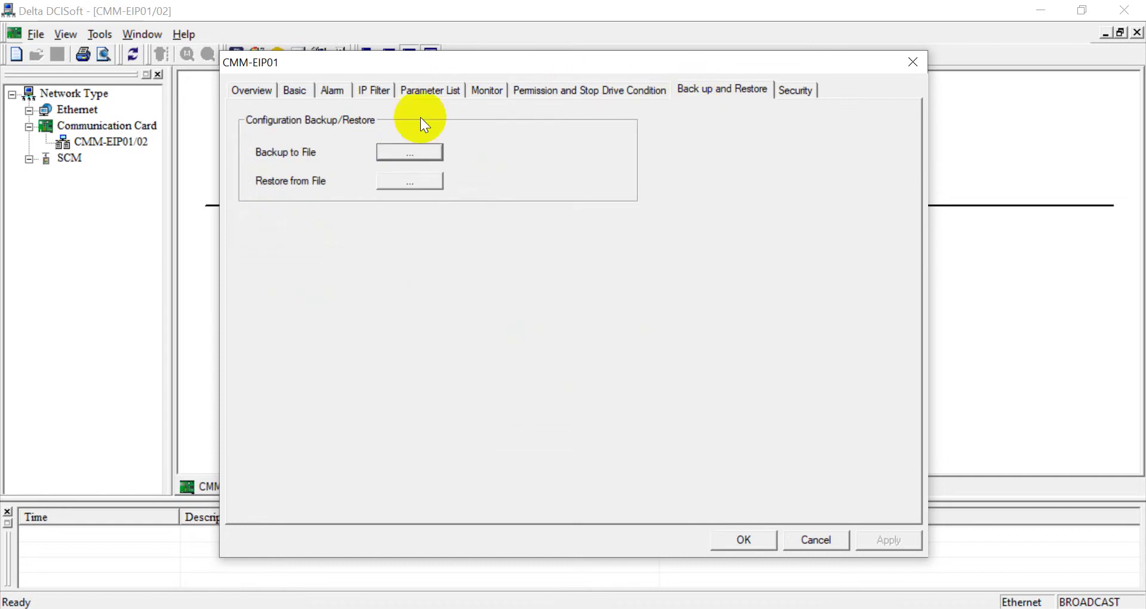
pyautogui.click(401, 152)
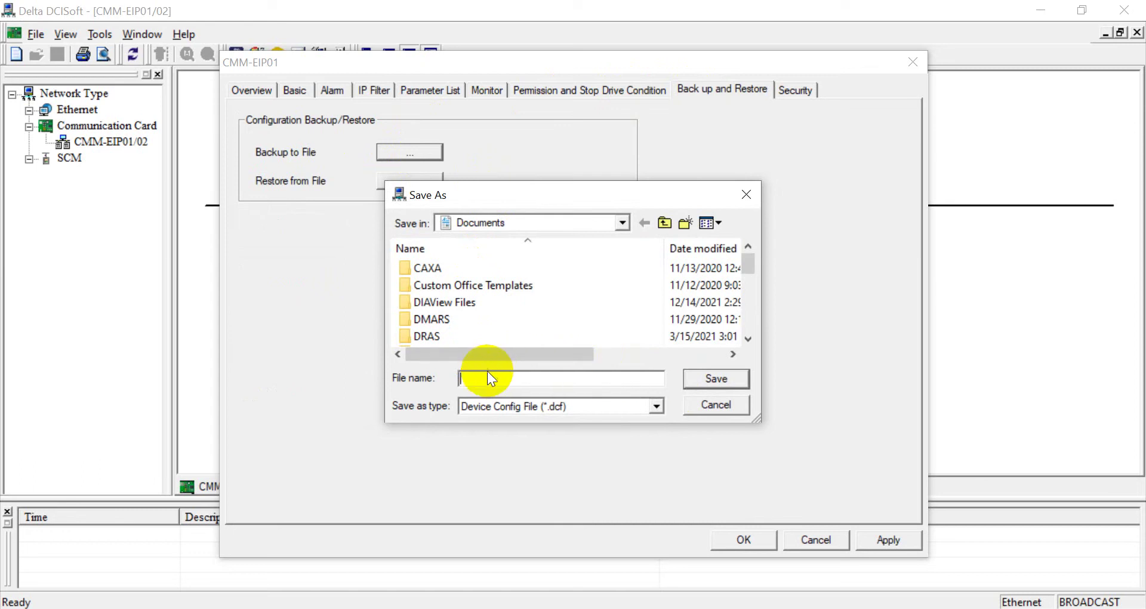
pyautogui.click(719, 405)
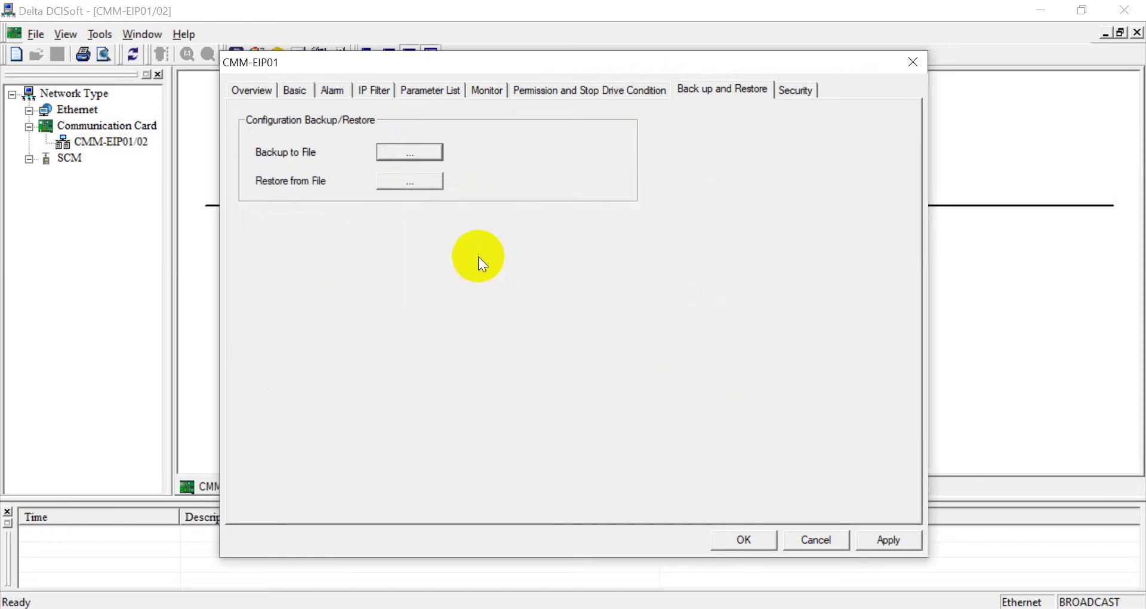
pyautogui.click(408, 180)
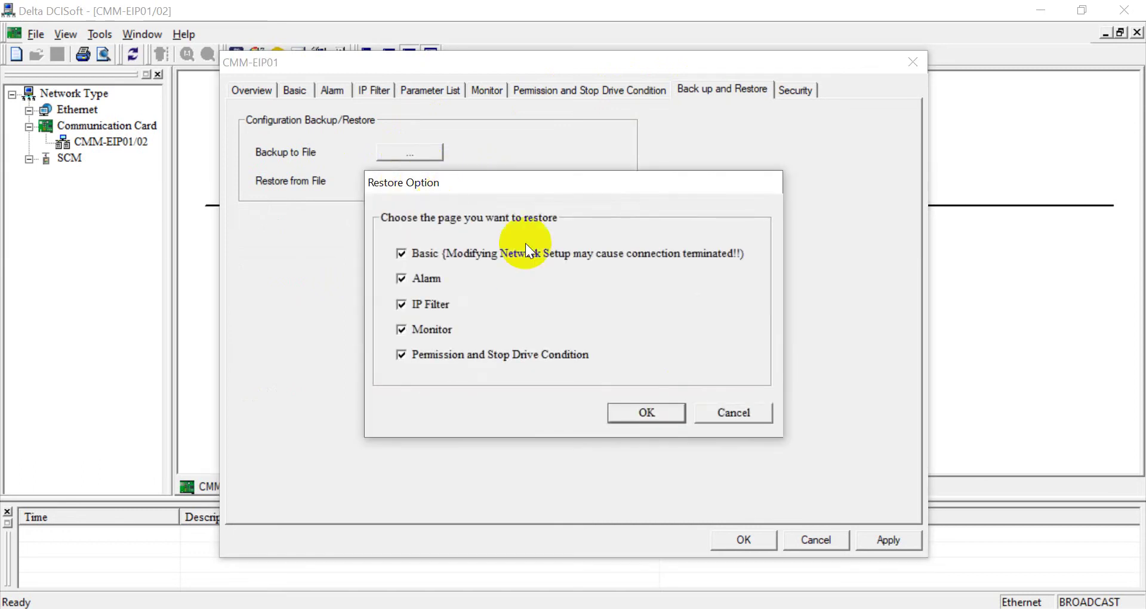
pyautogui.click(735, 412)
# Step: Review the card's Security settings, briefly enabling Modify under Password Setup and disabling it again
pyautogui.click(799, 90)
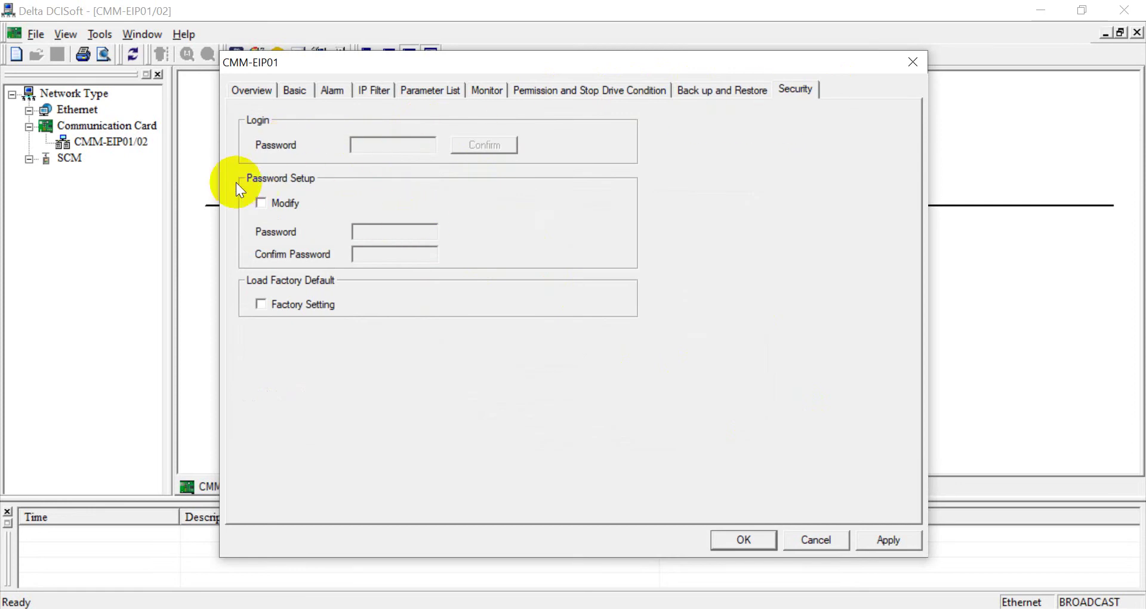
pyautogui.click(262, 203)
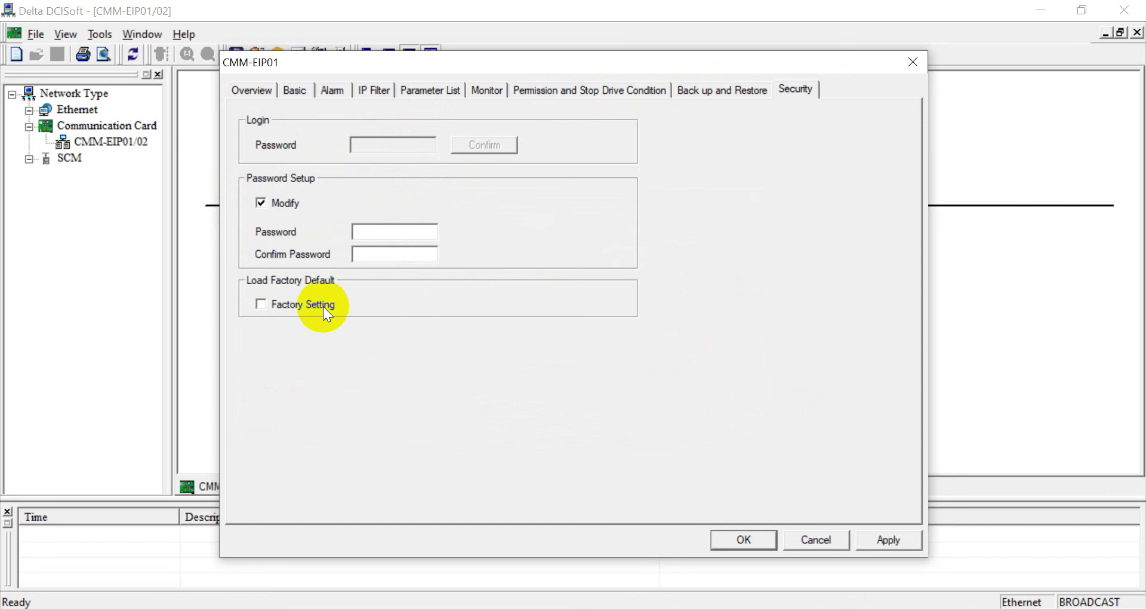
pyautogui.click(280, 203)
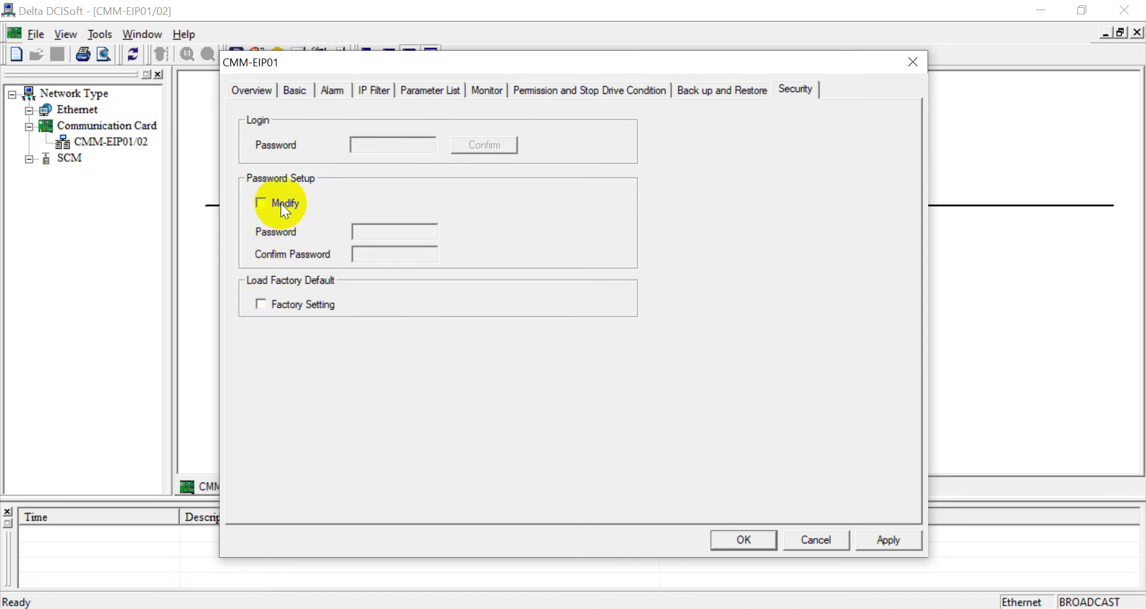